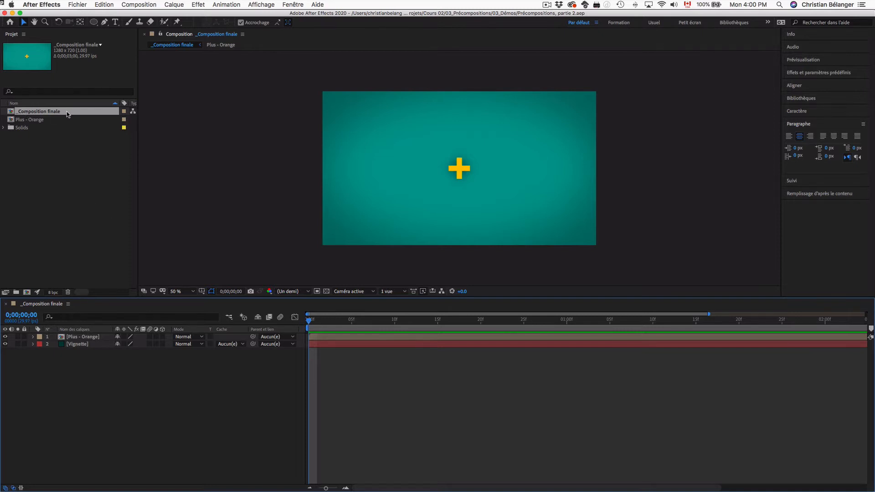
Step: Preview the animation in _Composition finale and the rotation inside the Plus - Orange precomposition, returning to its first frame
click(95, 339)
key(space)
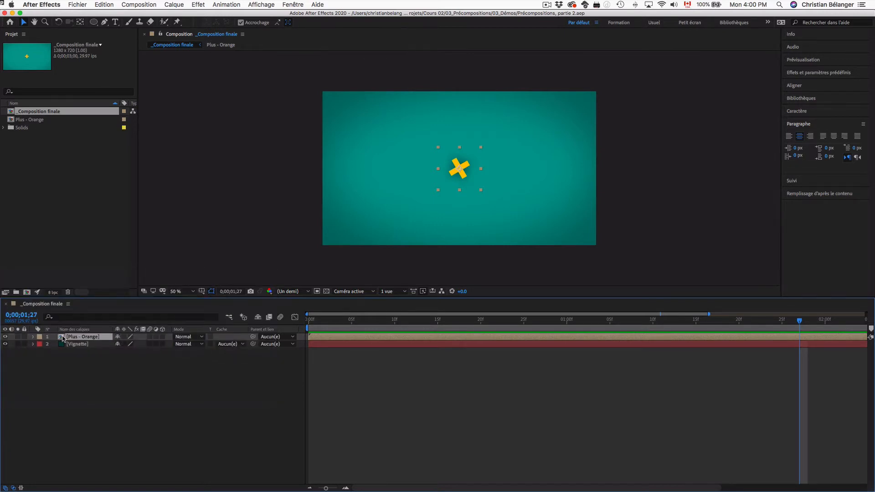
double_click(62, 337)
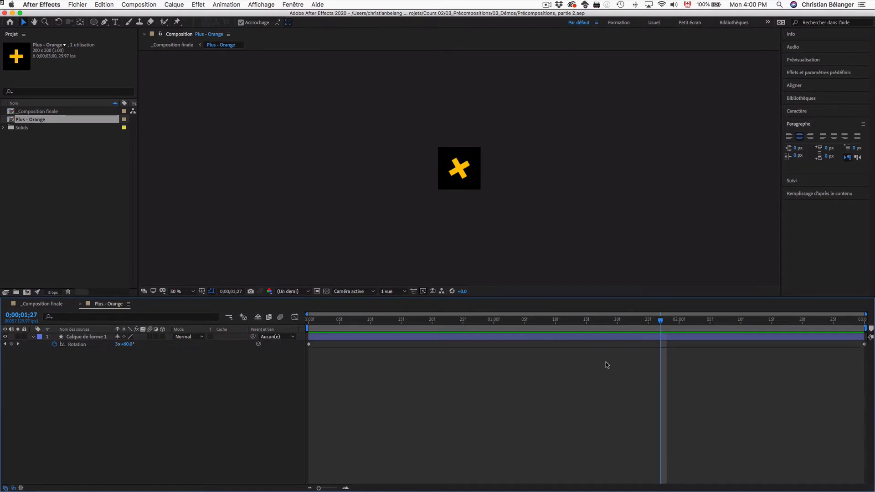
key(space)
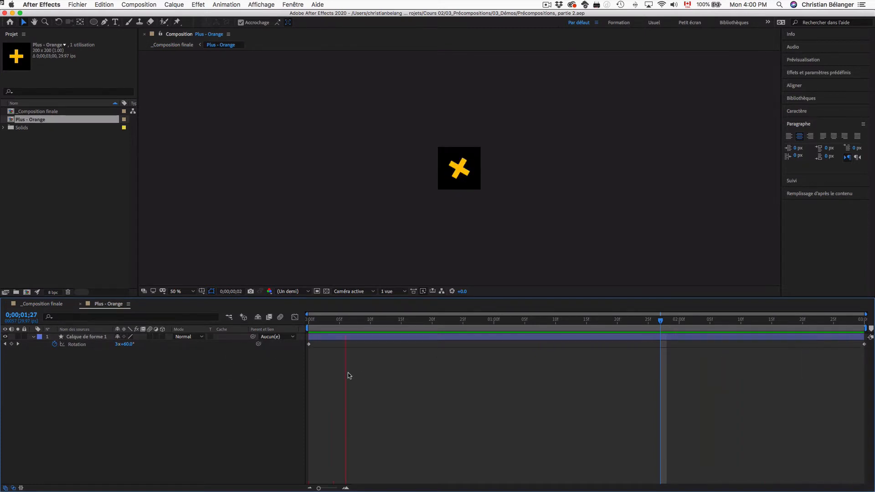
key(space)
key(Home)
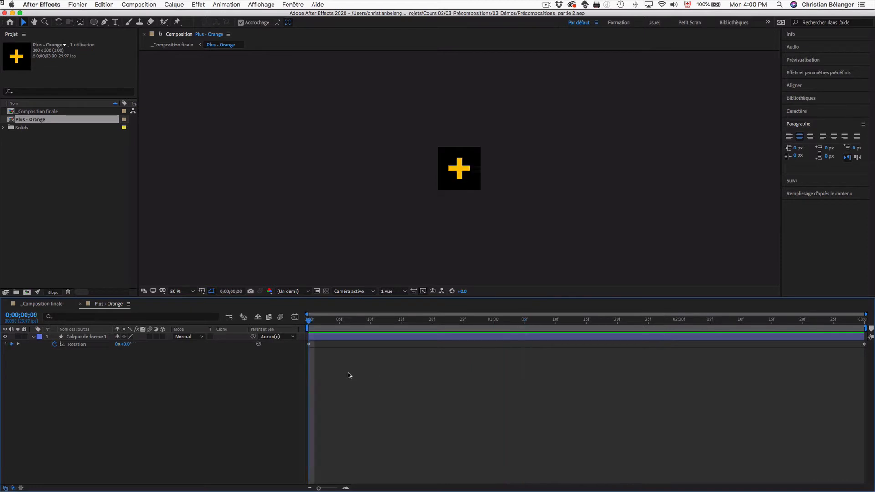
Step: In _Composition finale, duplicate the Plus - Orange layer and move the copy up and to the left of the centred cross
click(45, 304)
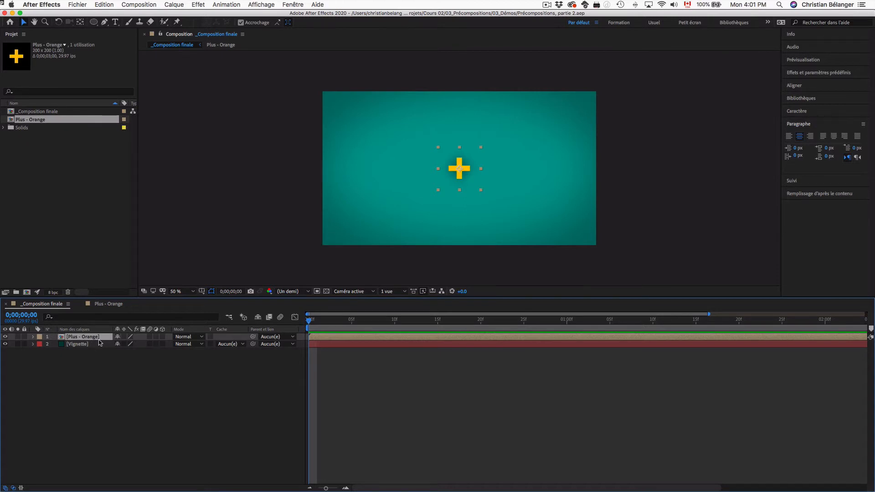
key(super+d)
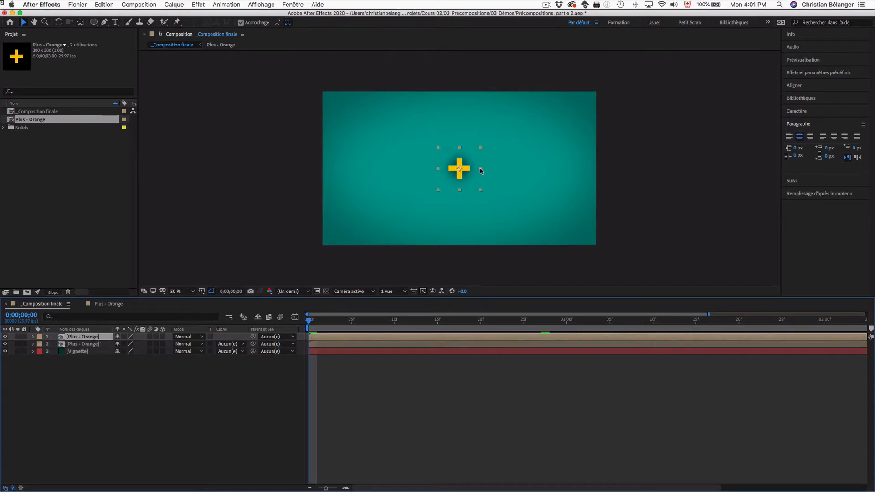
drag(469, 171, 405, 151)
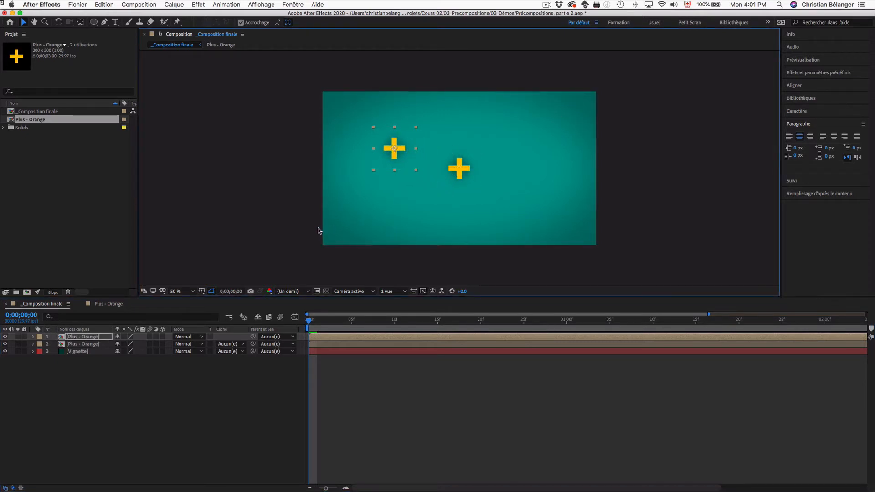
Step: Set the upper-left cross layer's scale to 200% and turn on its collapse transformations switch
key(s)
click(144, 344)
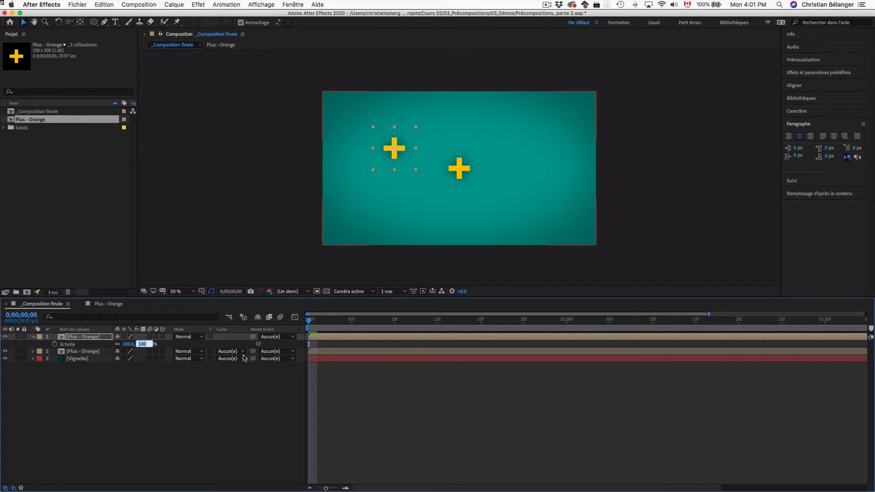
text(200)
key(Return)
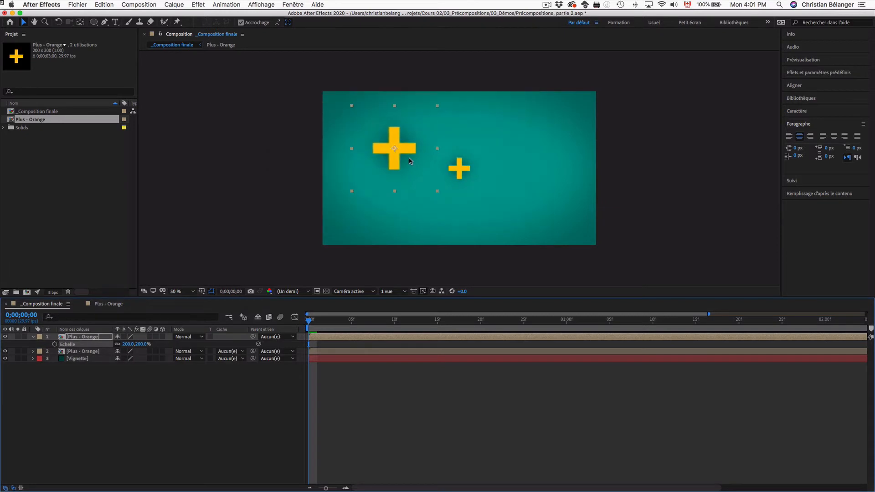
click(139, 337)
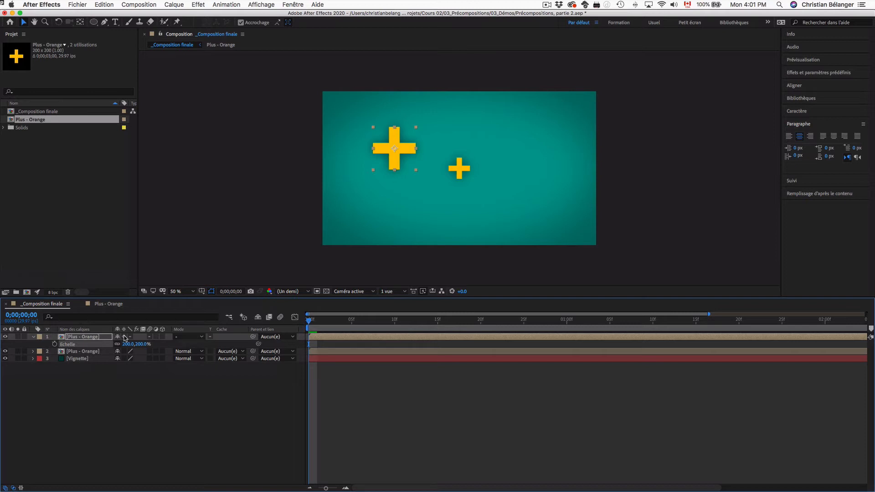
Step: Duplicate the centred Plus - Orange layer and move the copy up and to the right of the original cross
click(84, 351)
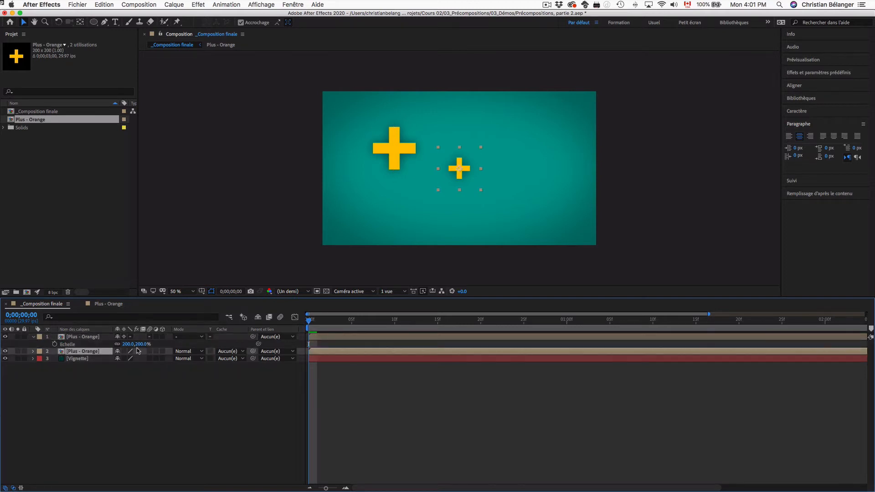
key(super+d)
drag(468, 171, 537, 153)
key(Return)
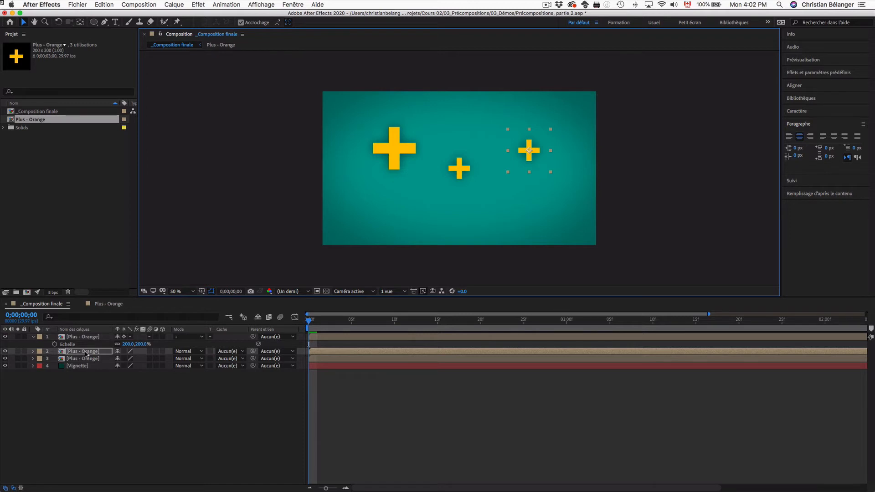
Step: Set the right-hand cross layer's opacity to 50% and its rotation to 45°
key(t)
click(122, 358)
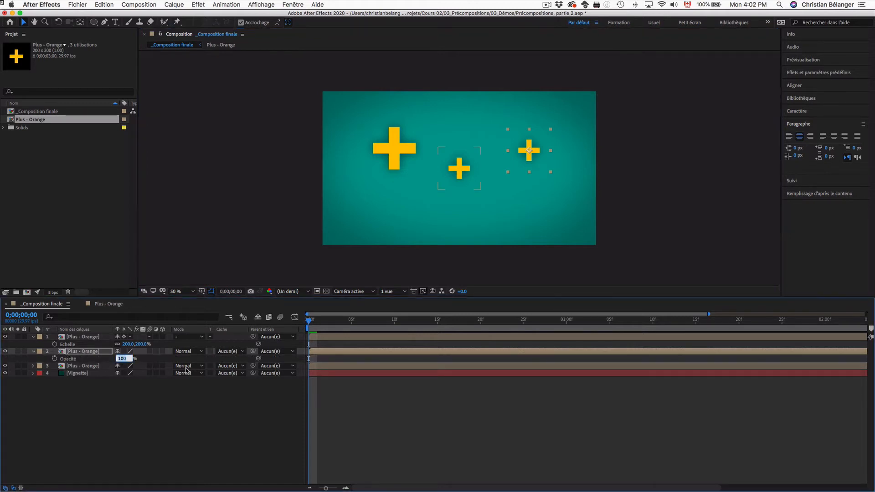
text(50)
key(Return)
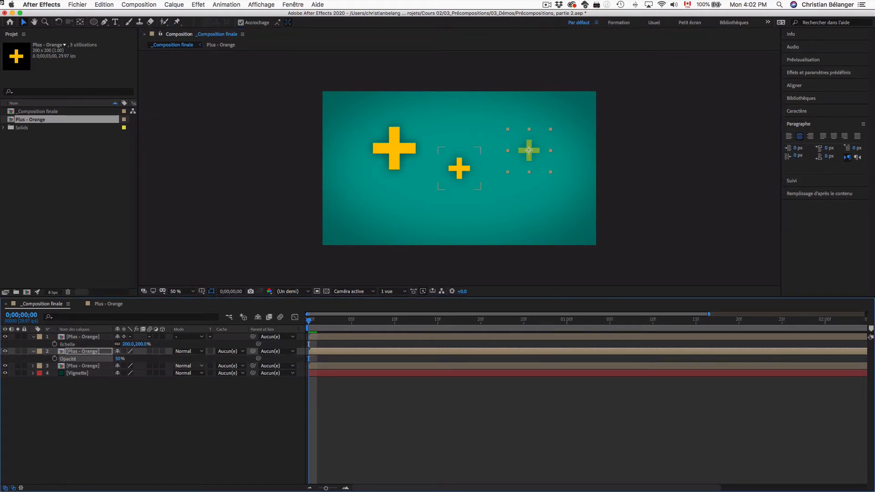
key(shift+r)
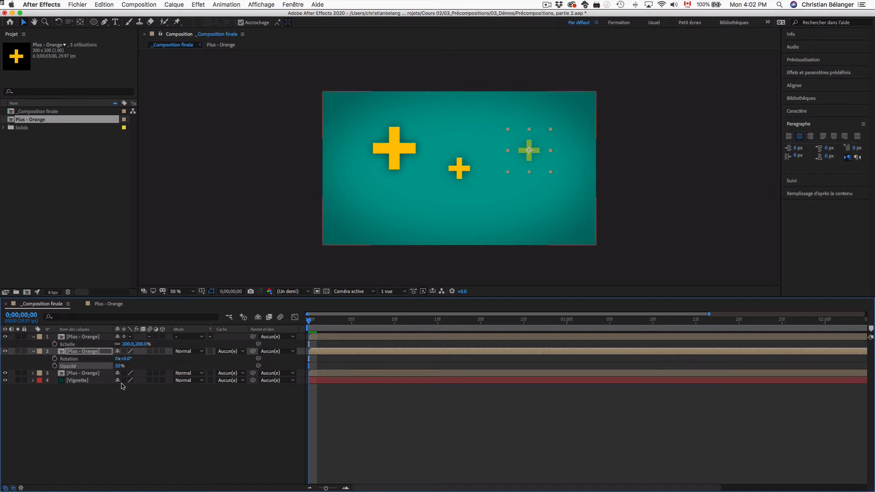
click(127, 359)
text(45)
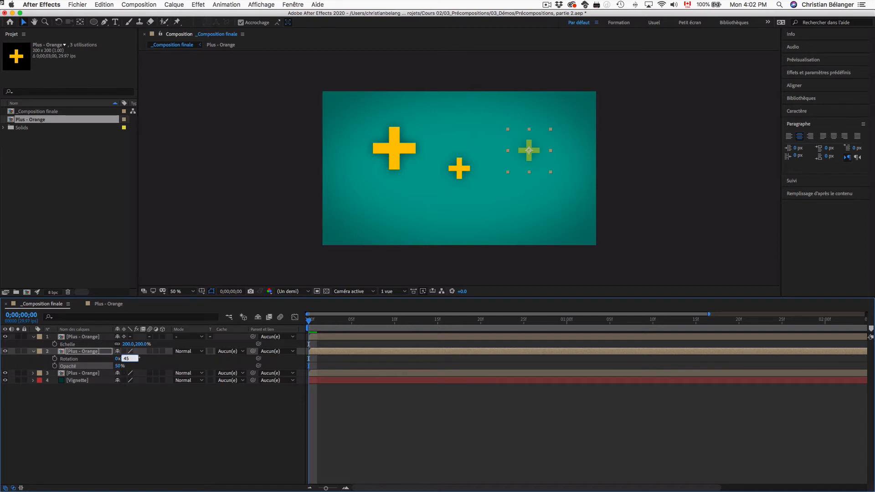
key(Return)
click(205, 427)
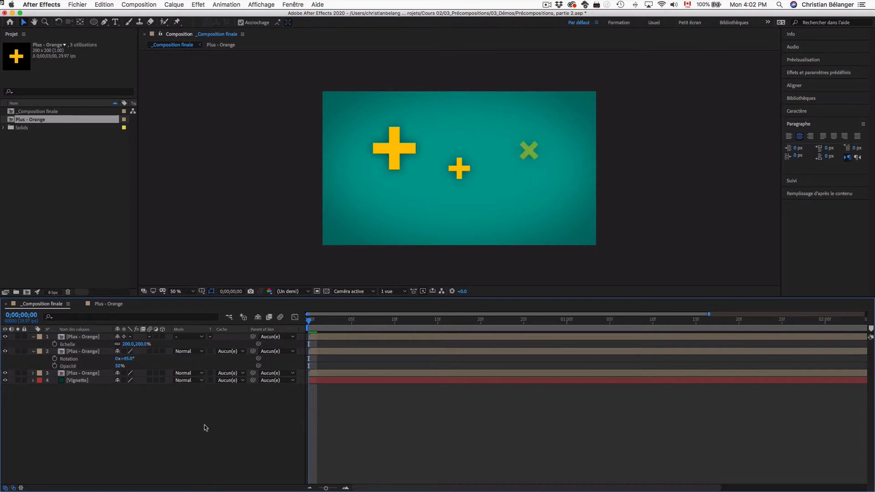
Step: Preview the animation of the three crosses and check which Plus - Orange layer belongs to each one
key(space)
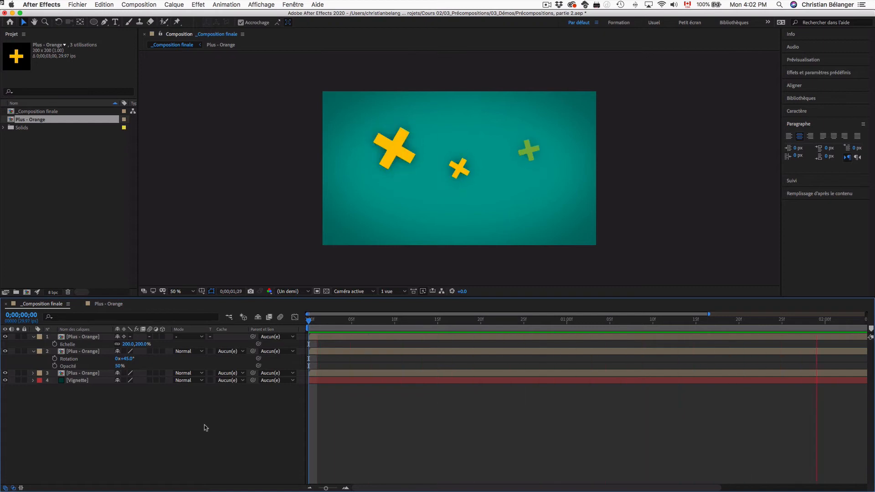
key(space)
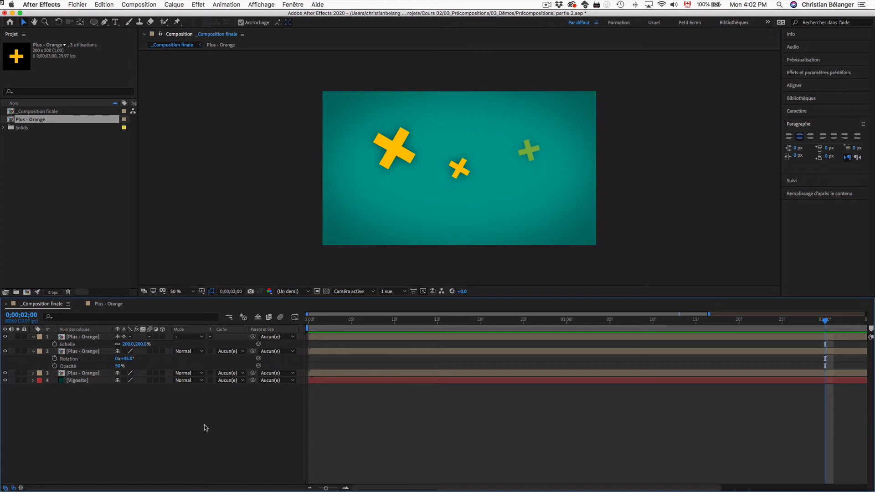
click(87, 338)
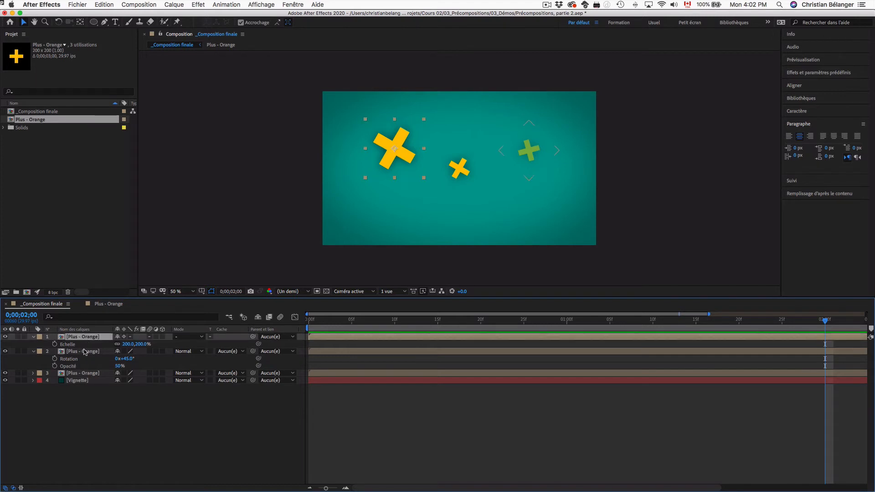
click(85, 352)
click(84, 373)
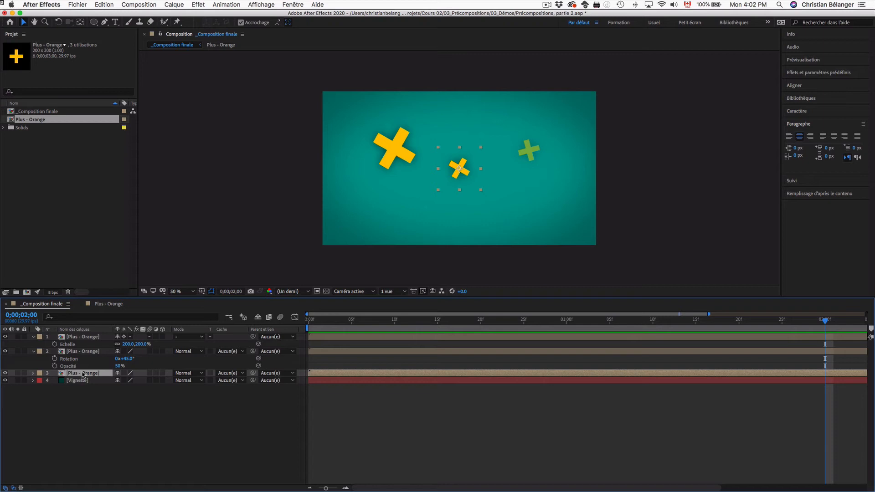
click(95, 409)
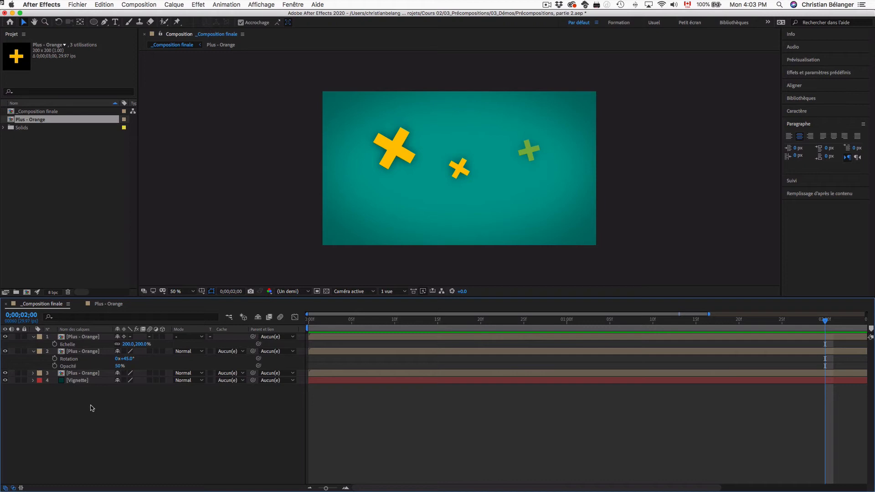
Step: Open the large cross's Plus - Orange precomposition and change its shape layer's fill color to red
click(404, 147)
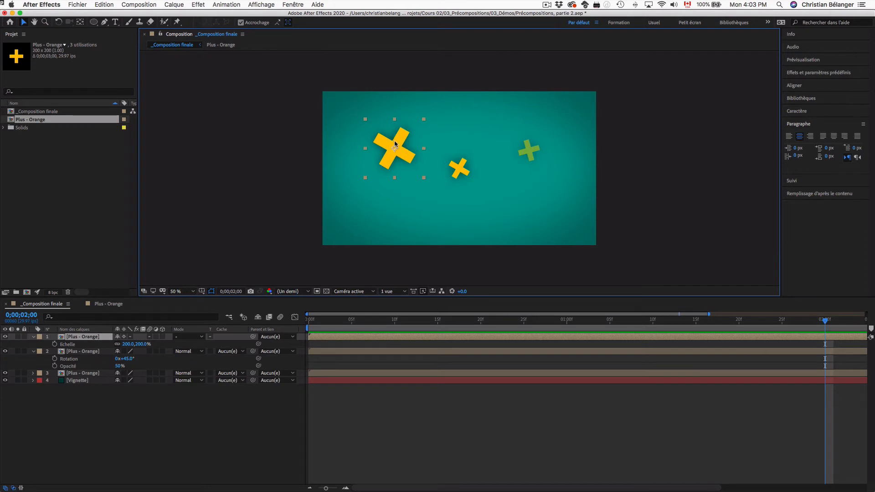
double_click(86, 338)
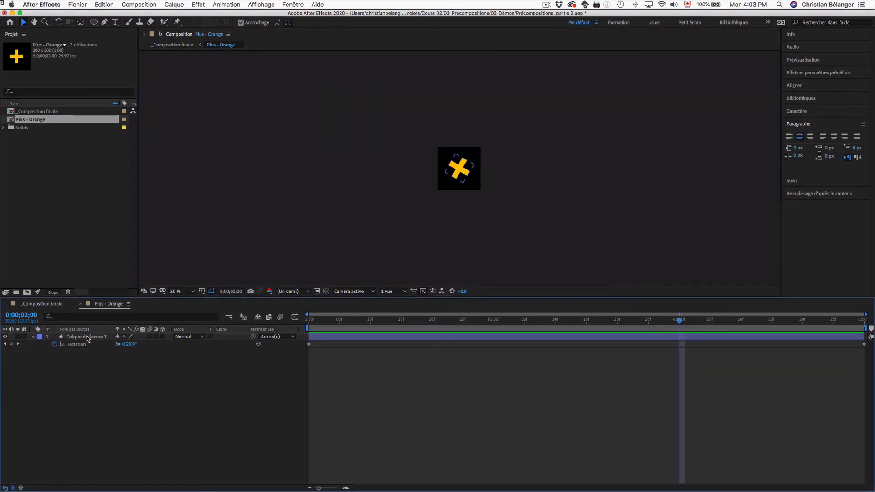
click(87, 338)
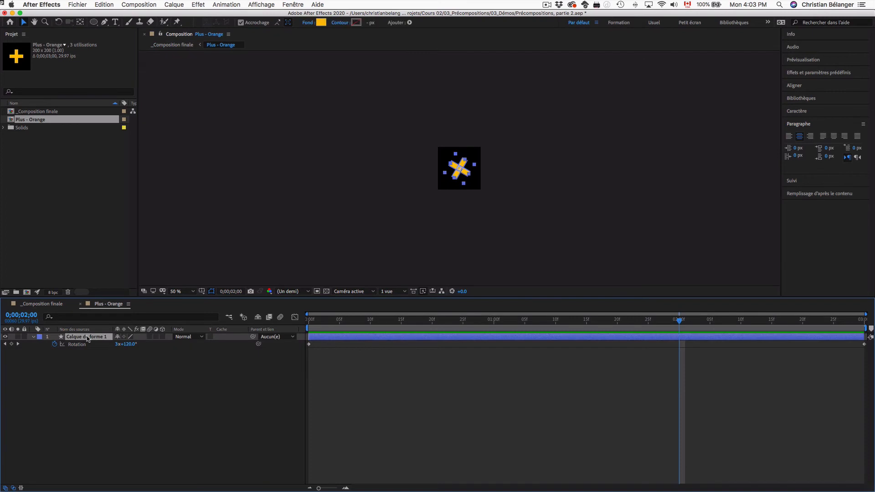
click(321, 23)
drag(637, 337, 636, 291)
key(Return)
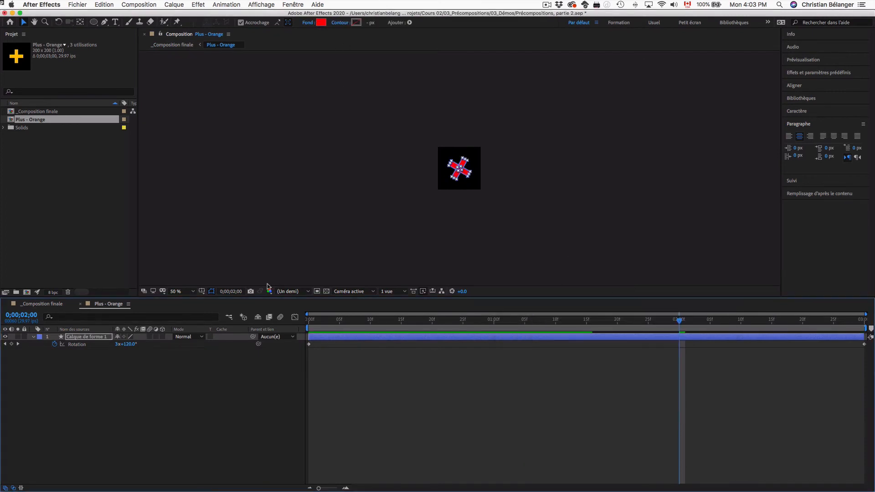
click(205, 393)
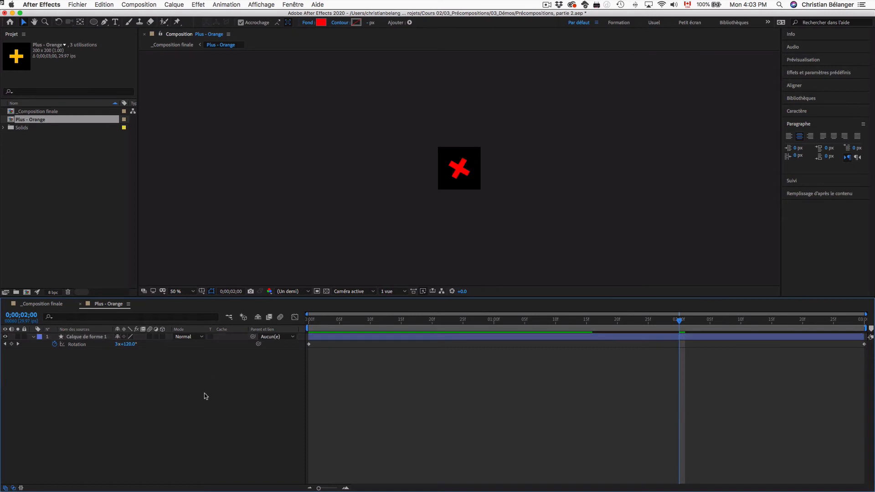
Step: Check the three crosses in _Composition finale and undo the red fill change
click(44, 304)
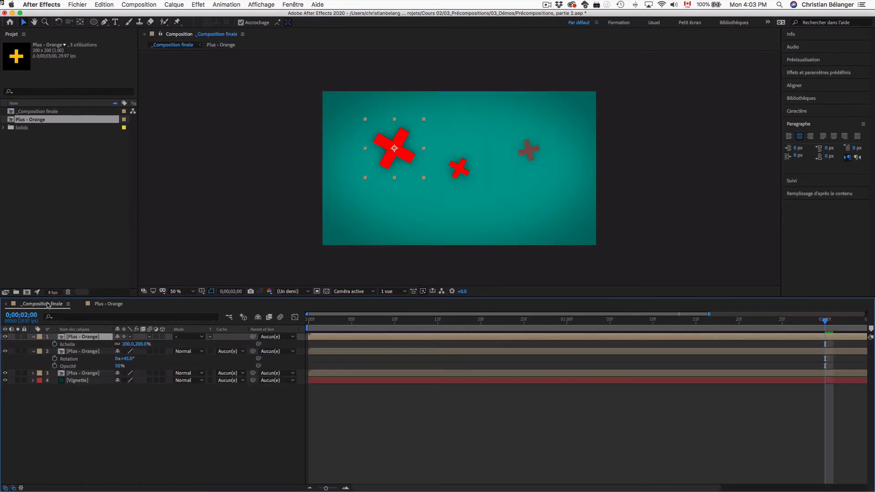
click(143, 414)
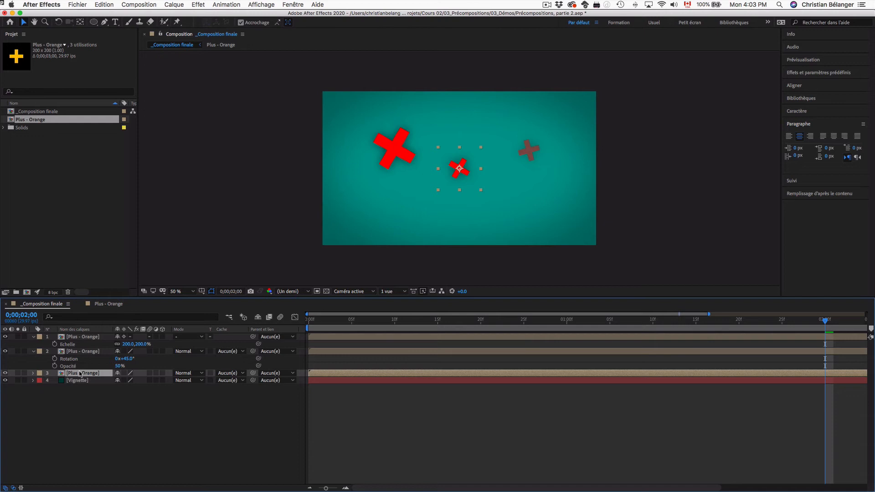
key(super+z)
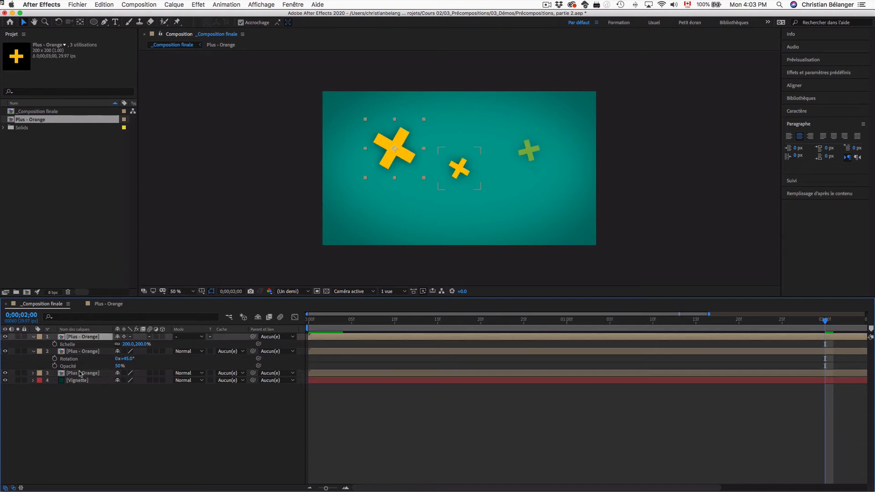
click(101, 449)
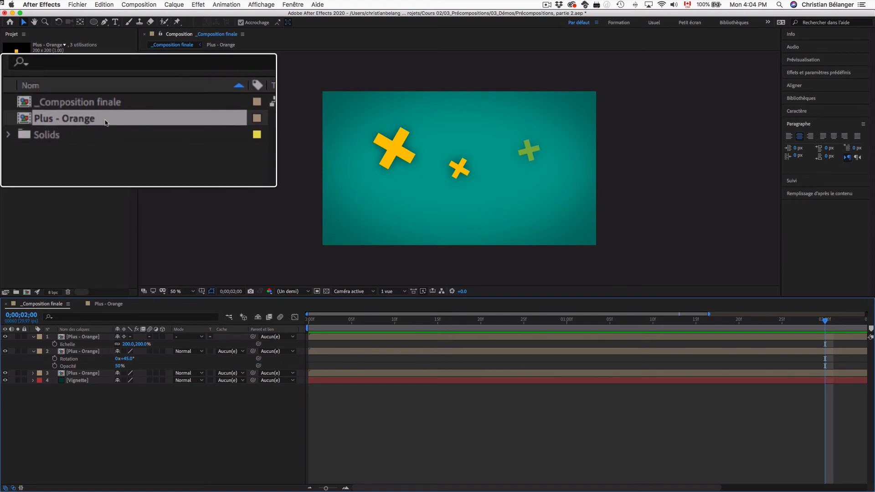
Step: Duplicate the Plus - Orange composition in the project and rename the copy Plus - Rouge
click(61, 121)
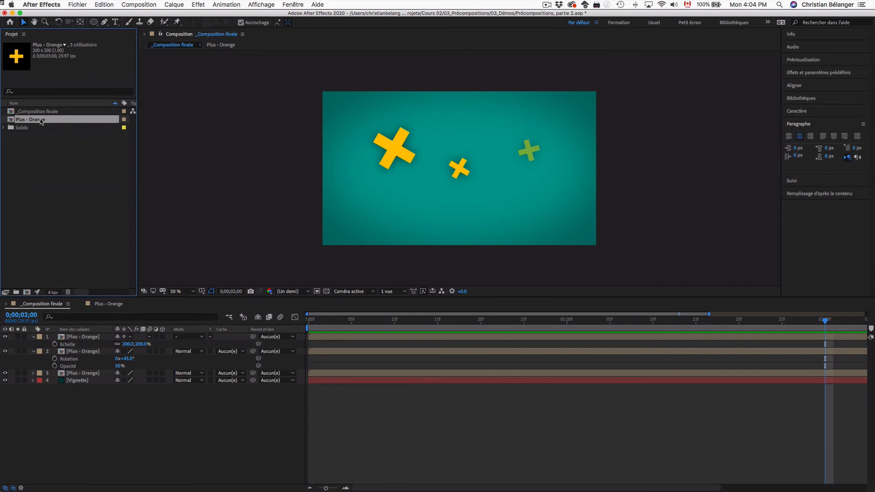
key(super+d)
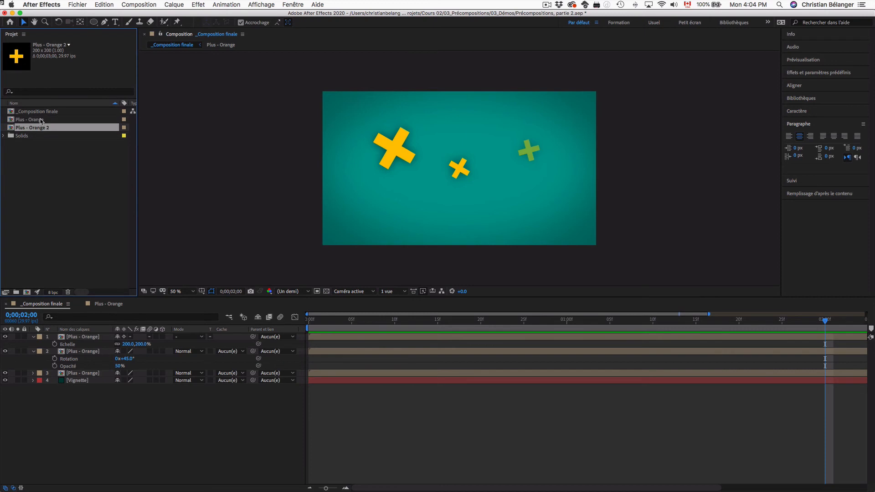
key(Return)
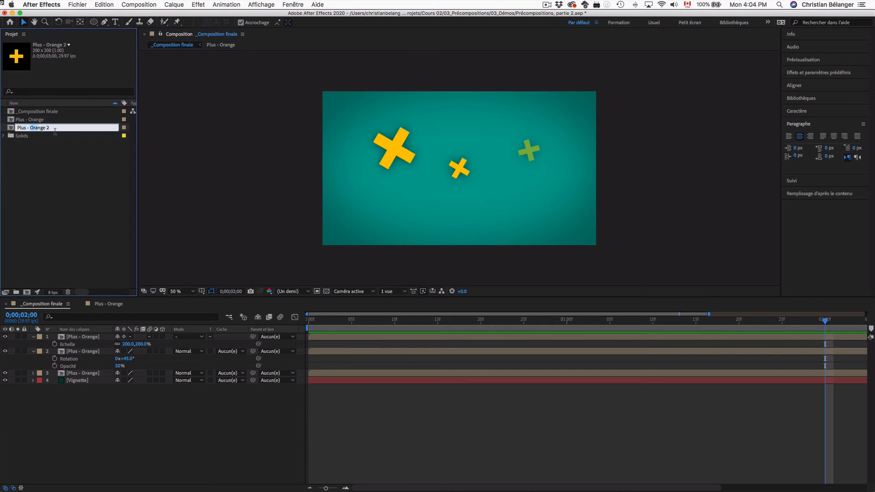
text(Plus - Roug)
key(Return)
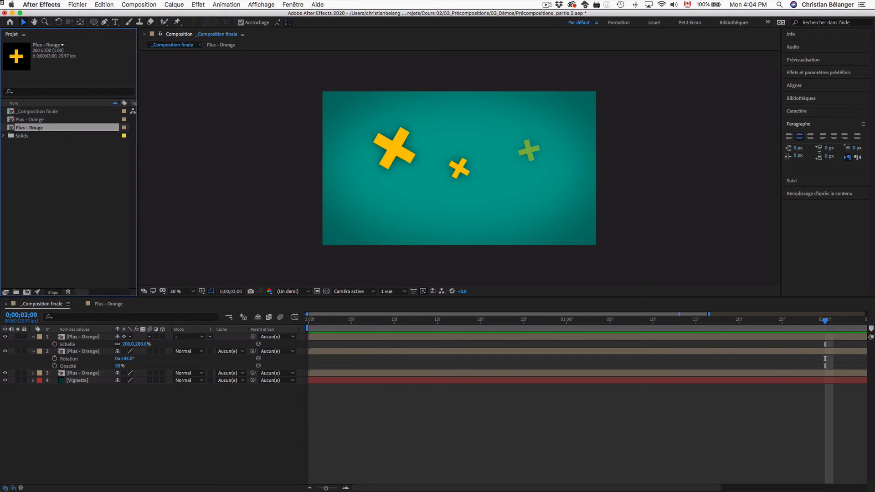
Step: Open the Plus - Rouge composition and change its shape layer's fill color to red
double_click(39, 129)
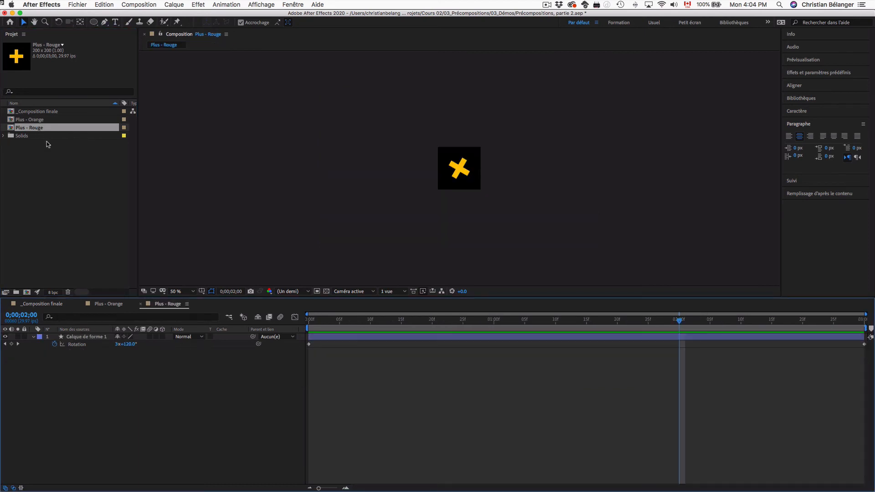
key(super+a)
click(320, 22)
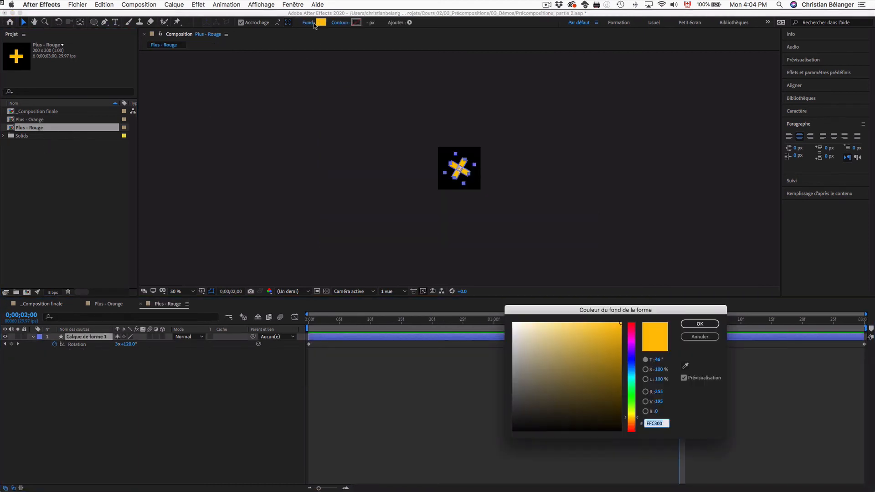
drag(634, 305, 385, 199)
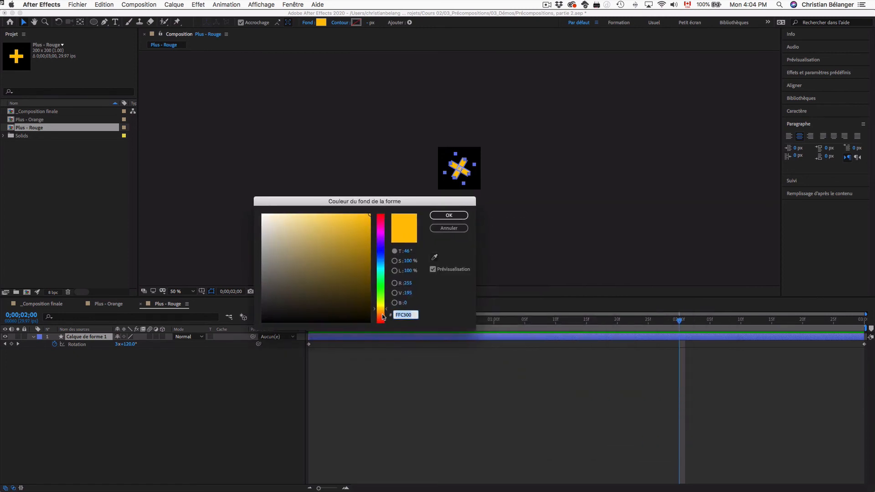
drag(381, 313, 381, 212)
click(451, 214)
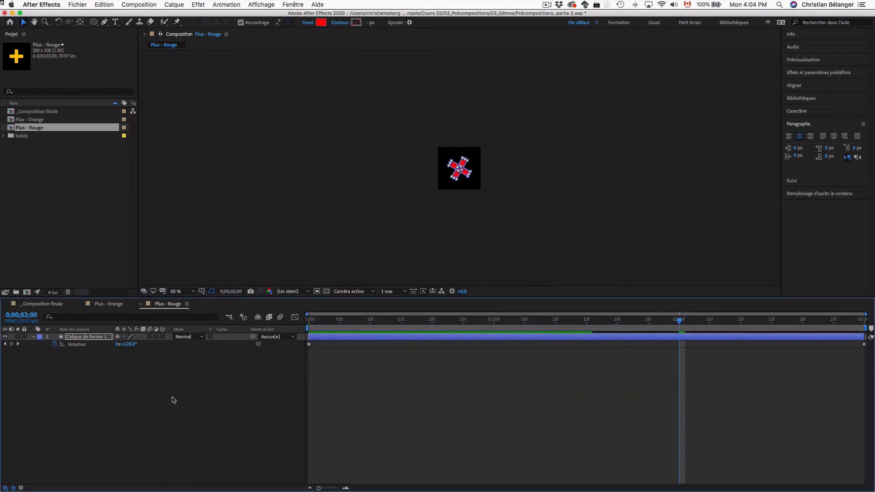
Step: Add Plus - Rouge as the top layer of _Composition finale at the first frame and place its cross below and between the two small crosses
click(45, 304)
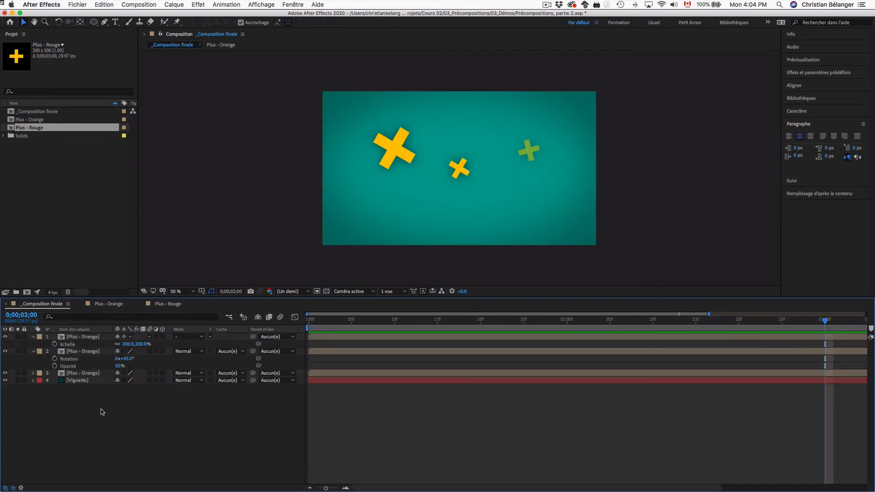
key(Home)
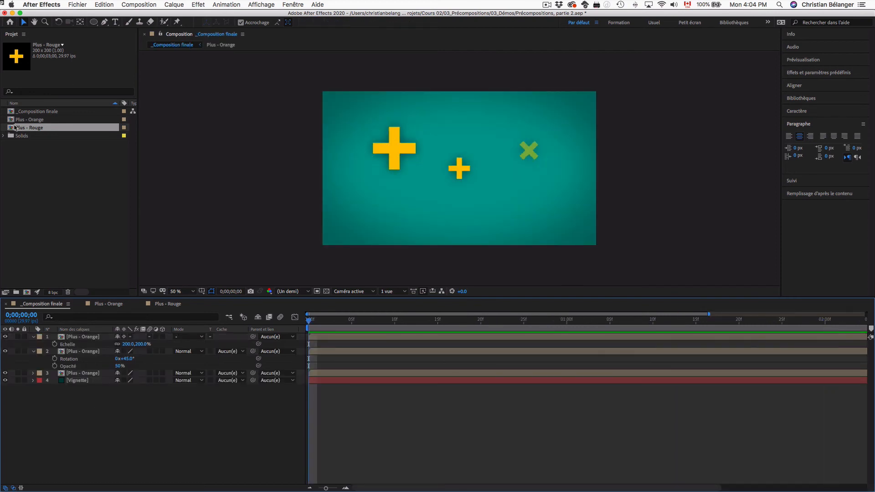
drag(11, 129, 103, 334)
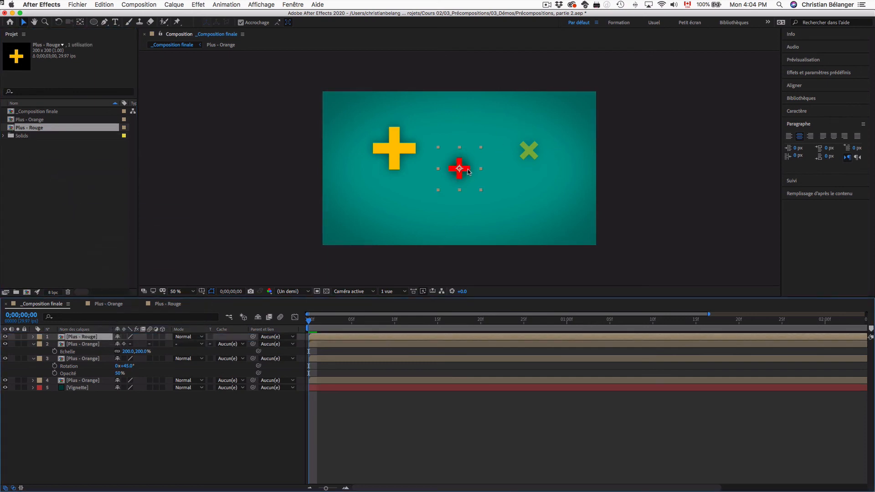
drag(468, 169, 513, 192)
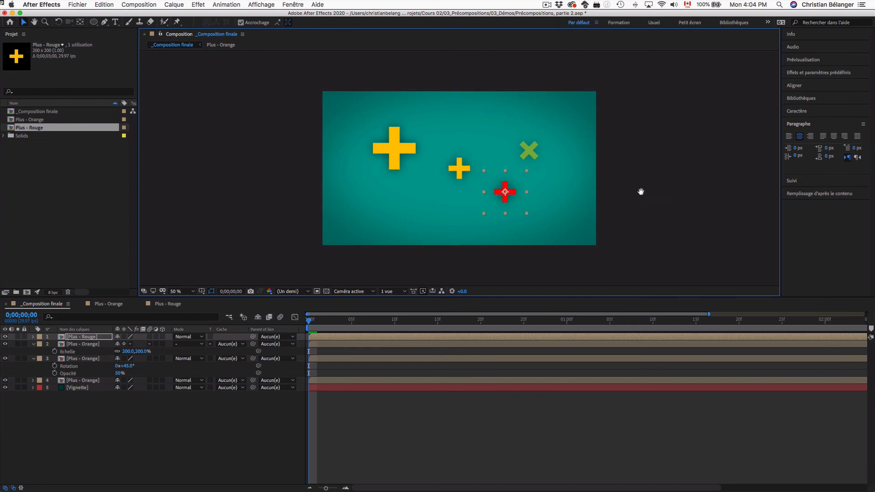
Step: Preview the animation of the four crosses and compare the Plus - Orange and Plus - Rouge compositions in the project
key(space)
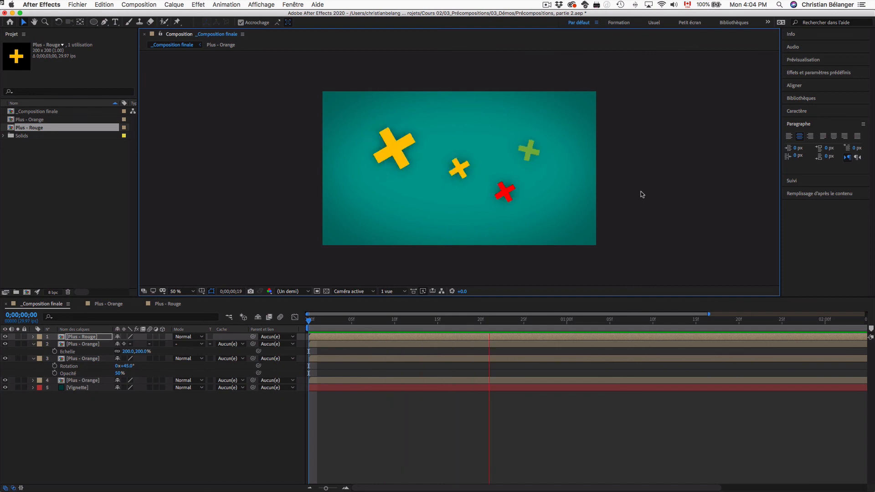
key(space)
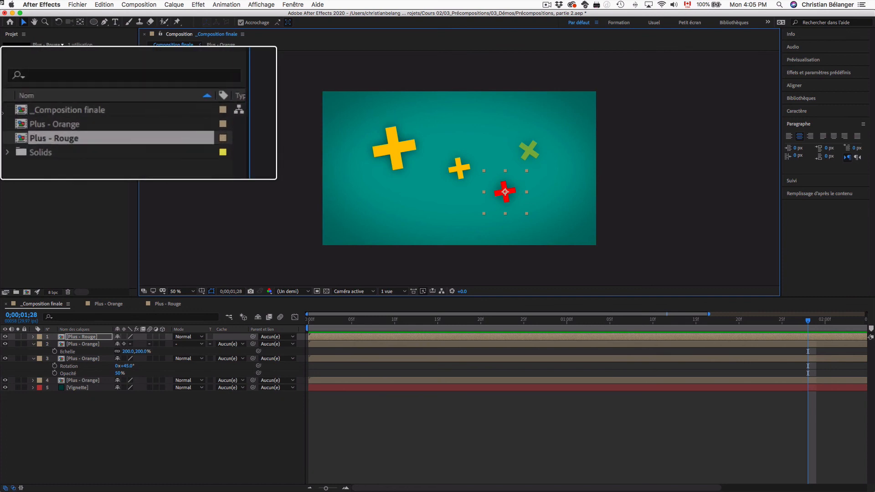
click(38, 121)
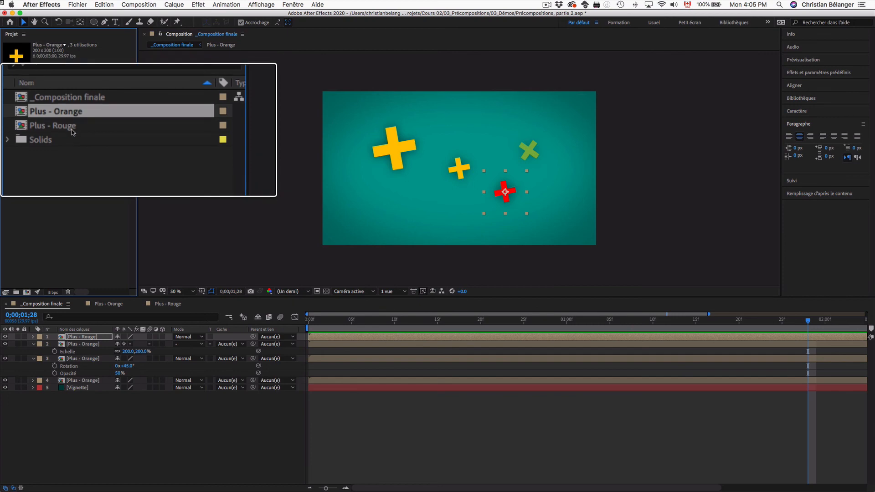
click(75, 130)
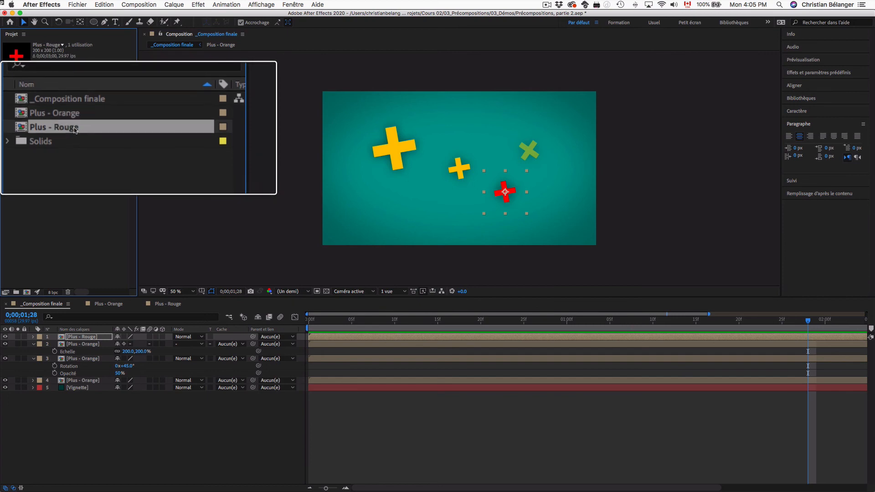
click(184, 190)
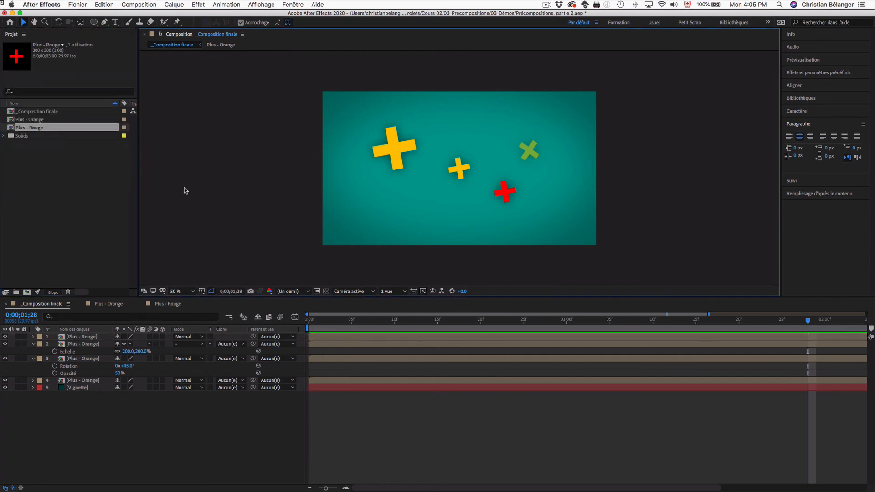